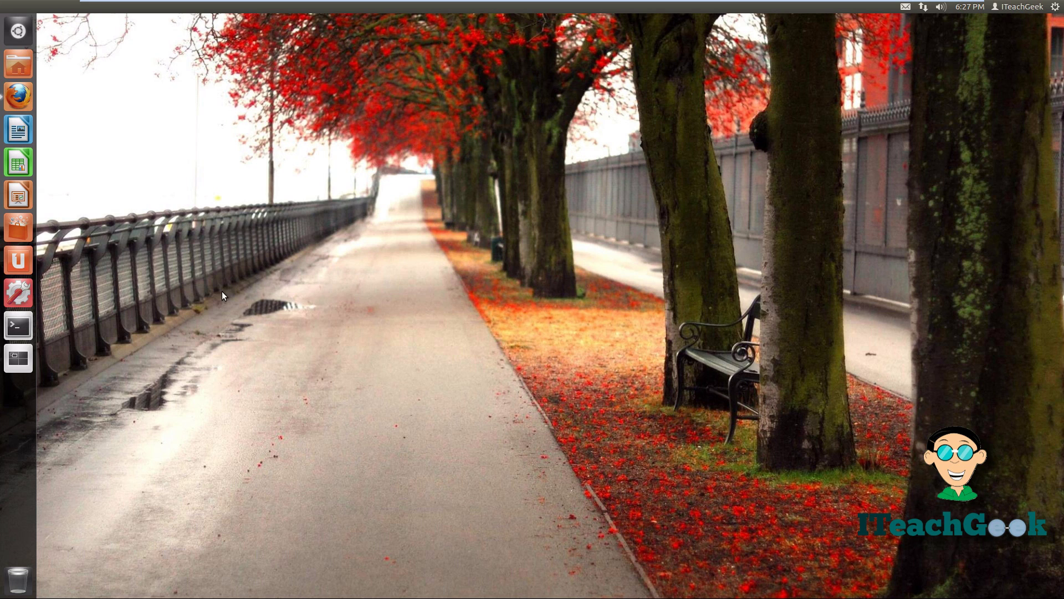
In a terminal, run ifconfig and route -n to show IP 192.168.1.107 and gateway 192.168.1.30
left_click(18, 326)
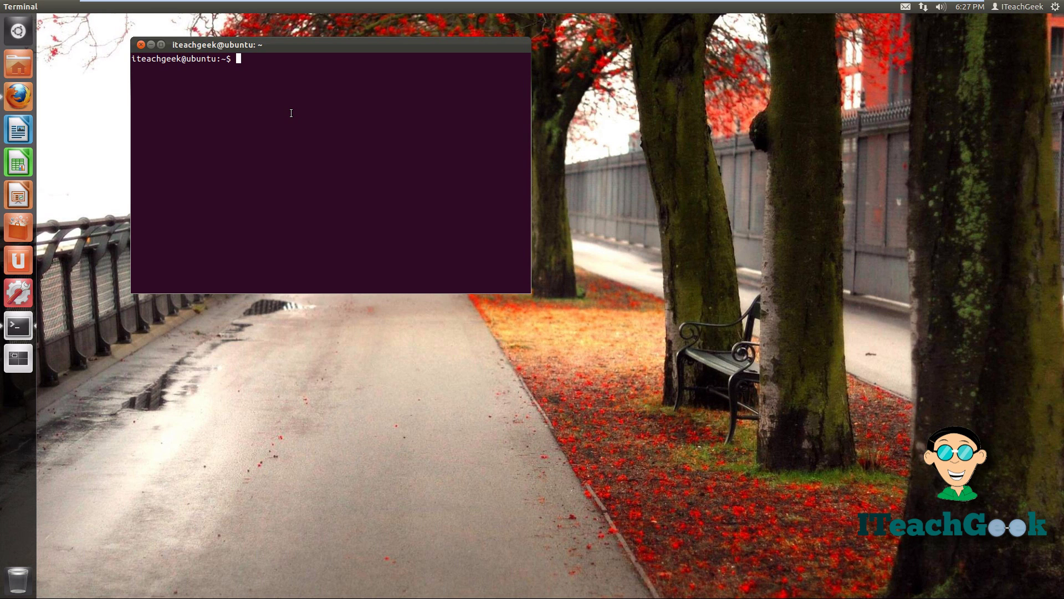
type("ifconfig")
key("Return")
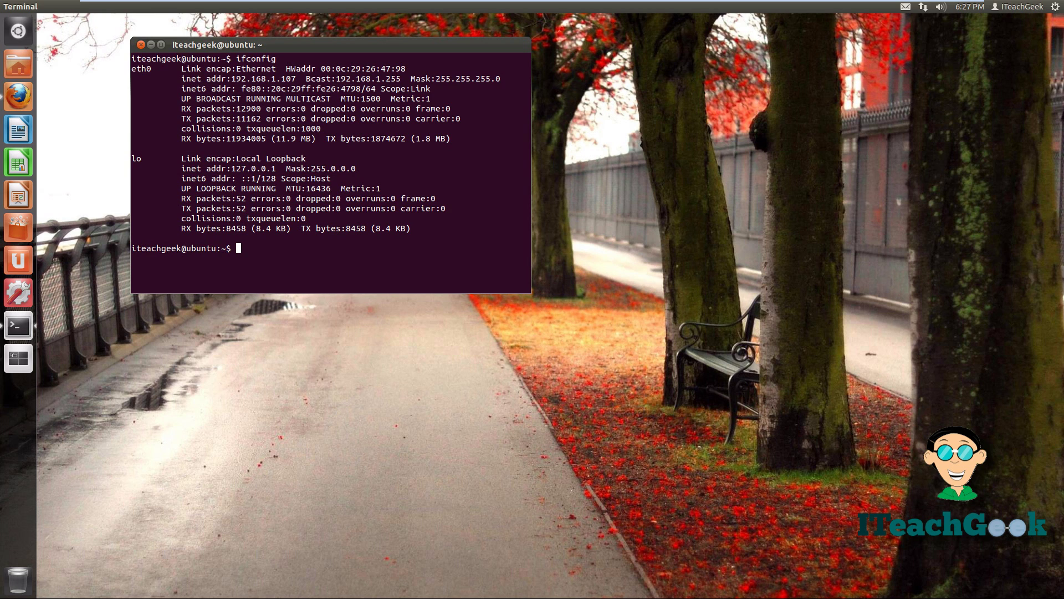
type("route -n")
key("Return")
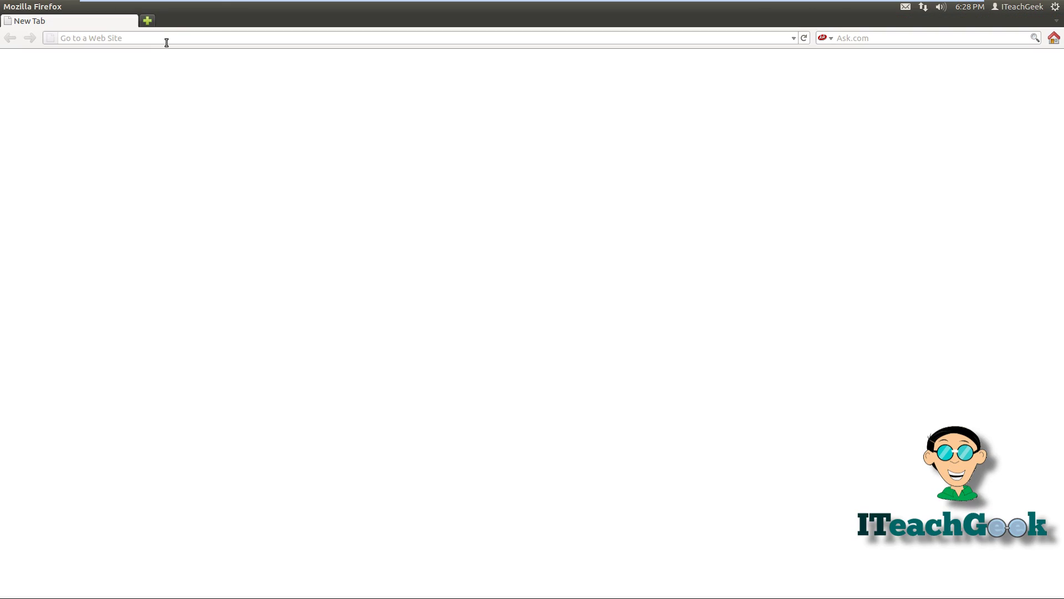
Load the Linksys router admin page at 192.168.1.30 and go to its port forwarding settings
left_click(170, 40)
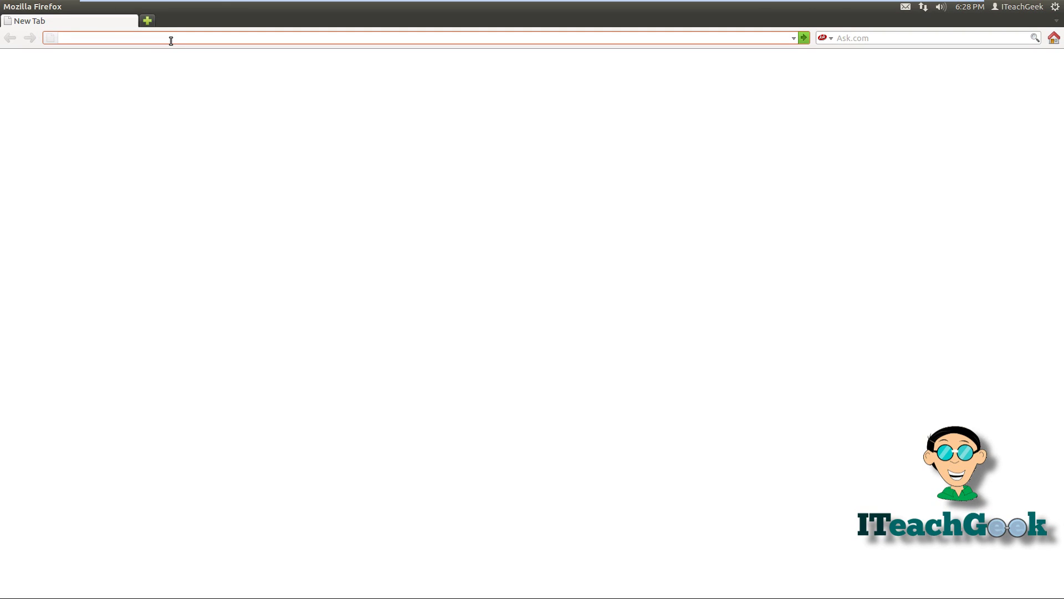
type("192.168.1.30")
key("Return")
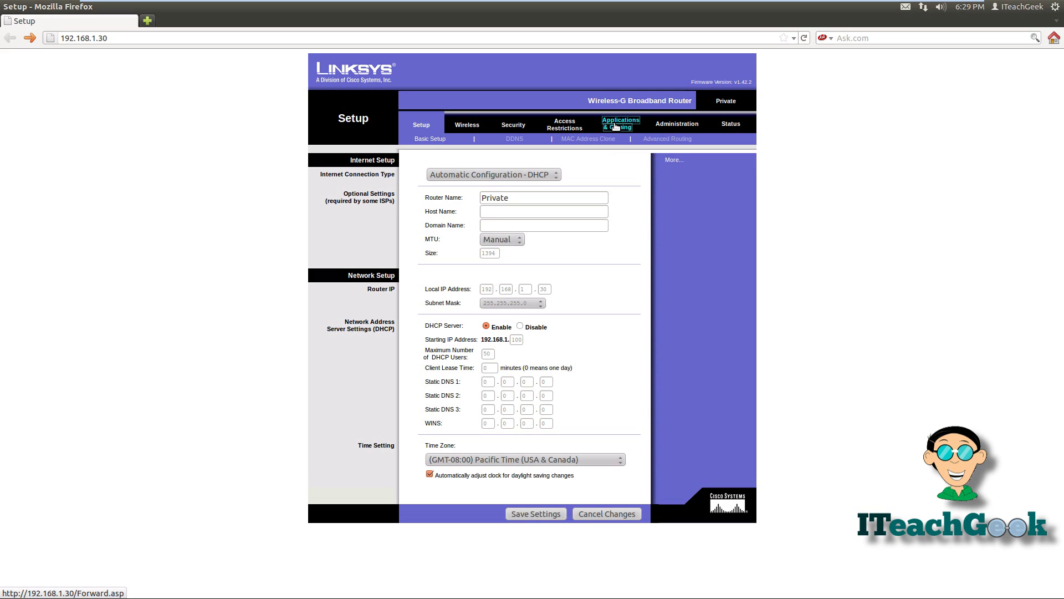
left_click(616, 127)
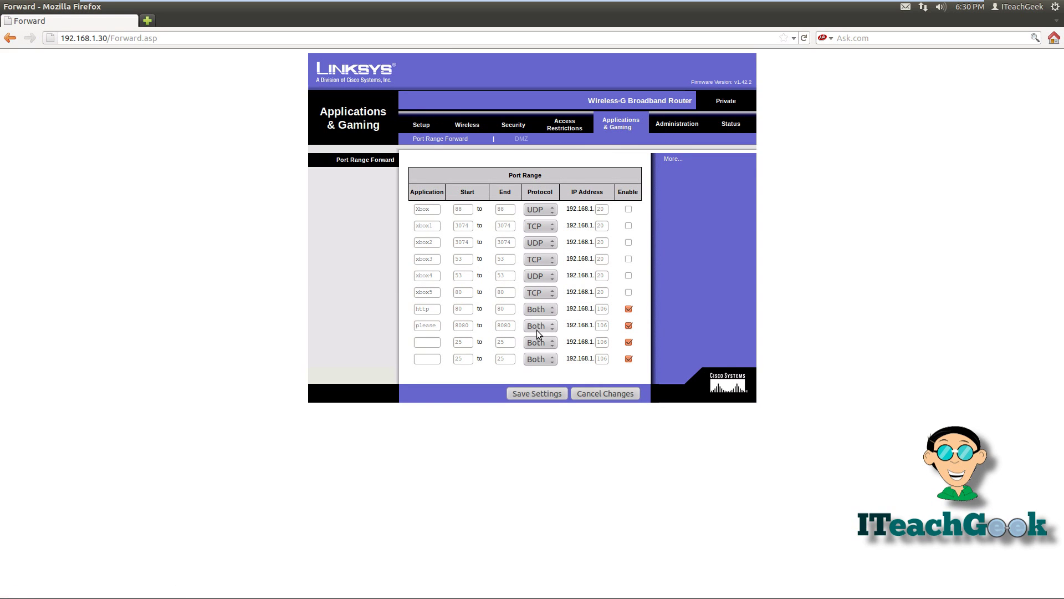
Disable the http, please and last port forwarding rules
left_click(629, 309)
left_click(628, 325)
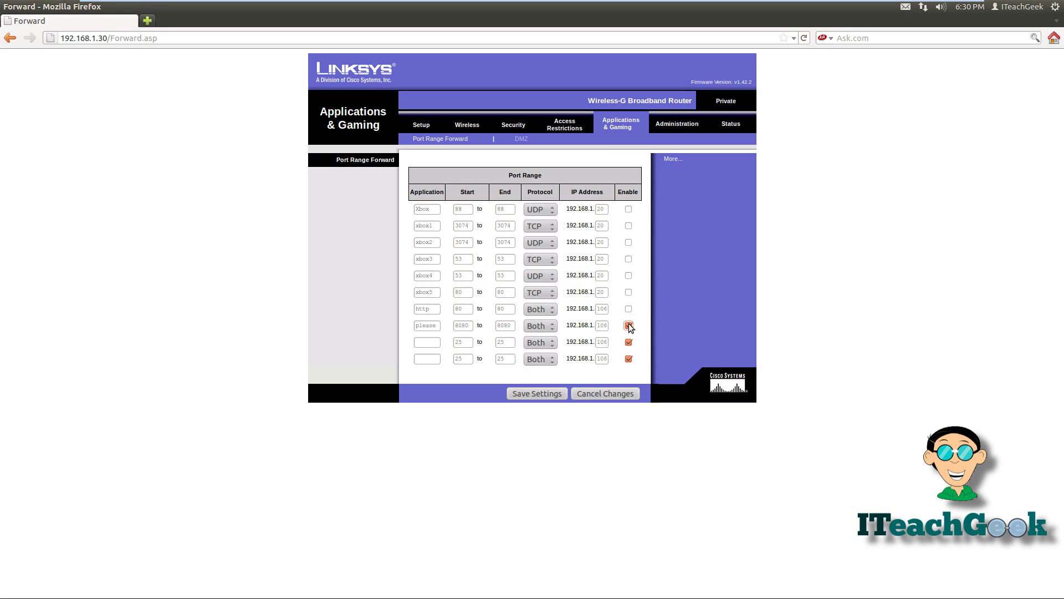
left_click(629, 359)
Change the http rule's destination IP from 192.168.1.106 to 192.168.1.107
left_click(608, 313)
type("7")
mouse_move(2, 359)
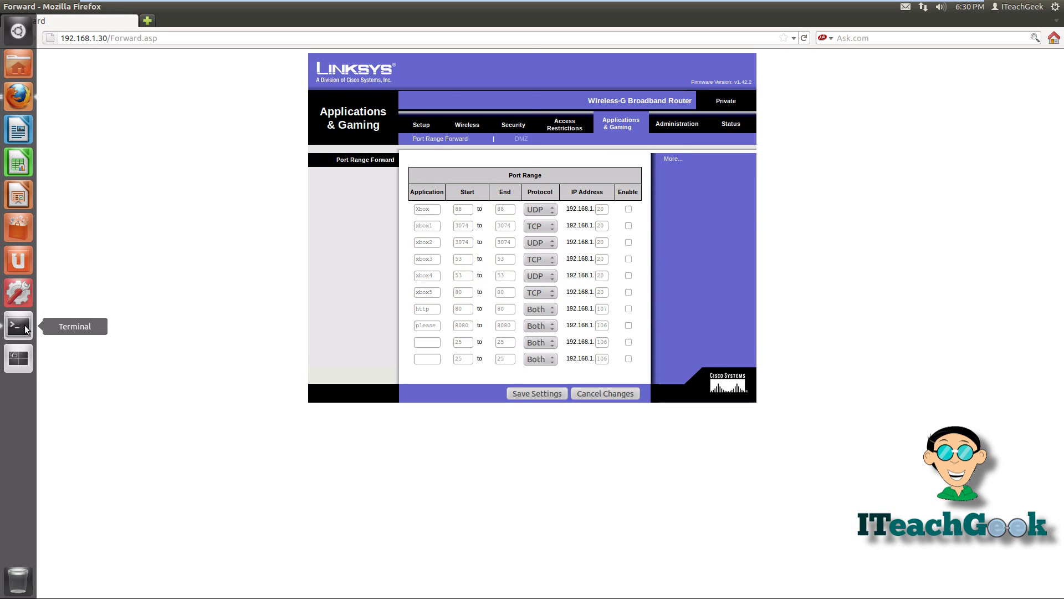
left_click(26, 328)
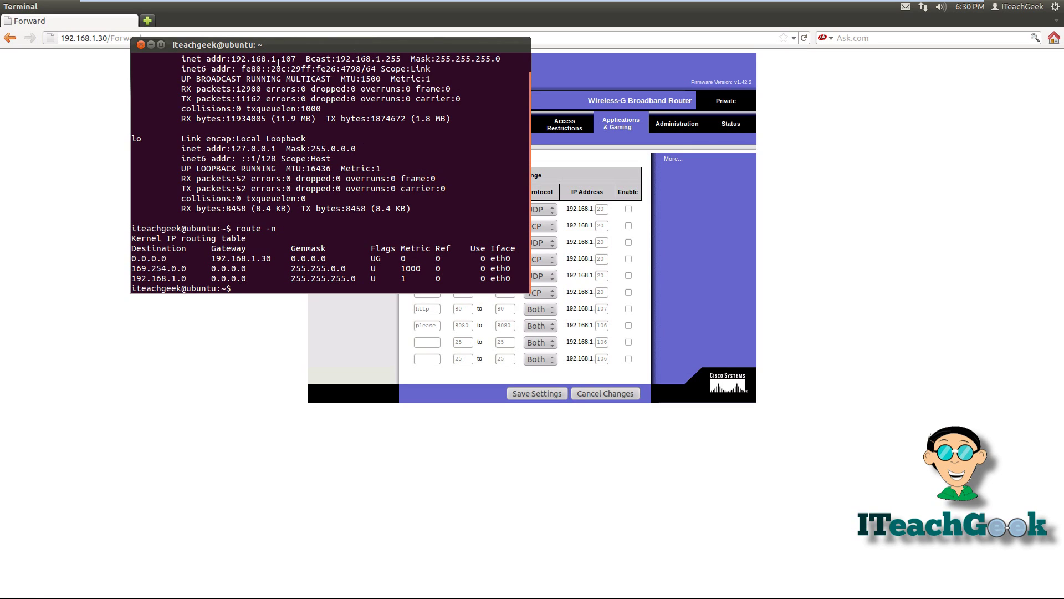
left_click(151, 45)
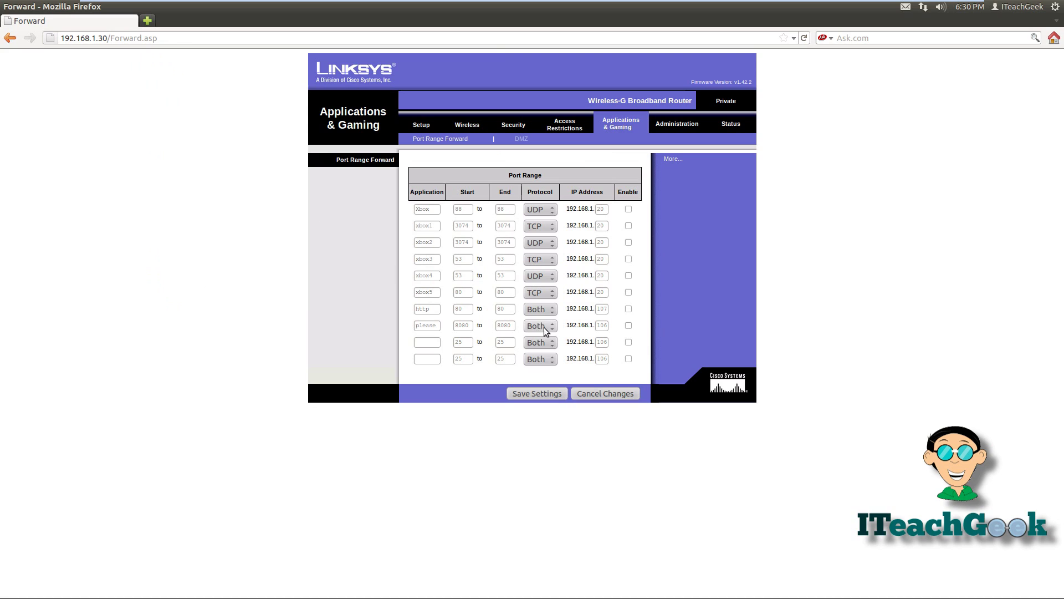
Point the please rule at 192.168.1.107, re-enable the http port 80 rule, and save the forwarding settings
left_click(605, 326)
left_click(628, 309)
left_click(520, 391)
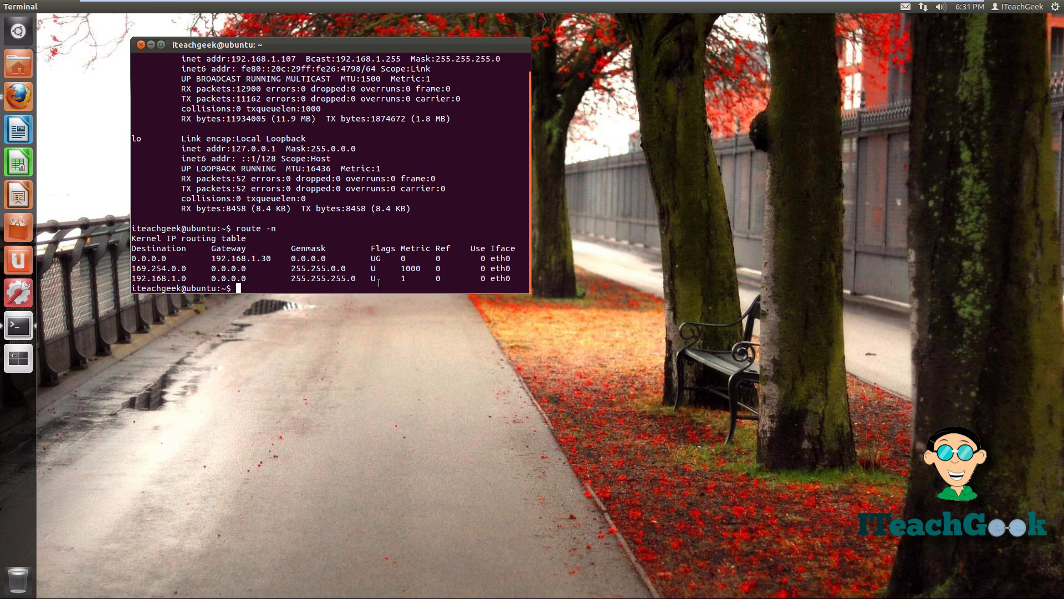
Install apache2 with 'sudo apt-get install apache2', supplying the administrator password
type("sudo apt-get install apache2")
key("Return")
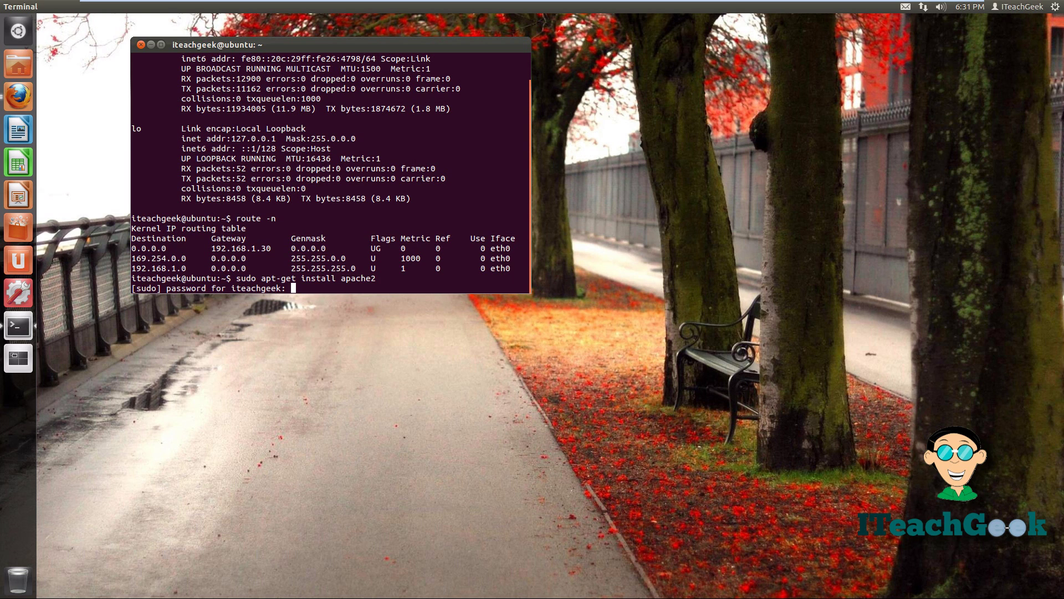
key("Return")
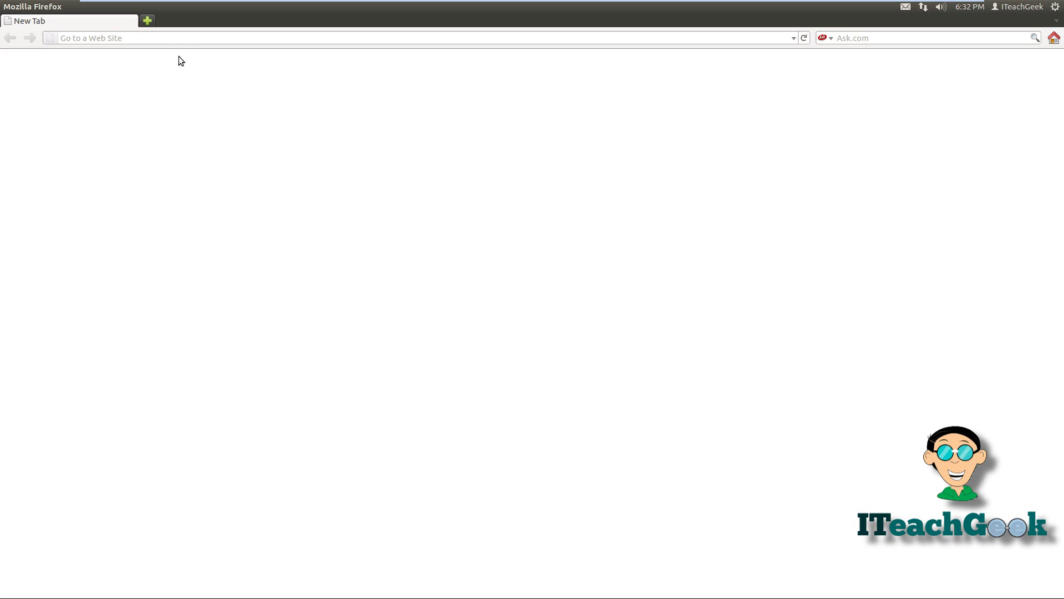
Load localhost in Firefox to check for Apache's 'It works!' page
left_click(180, 42)
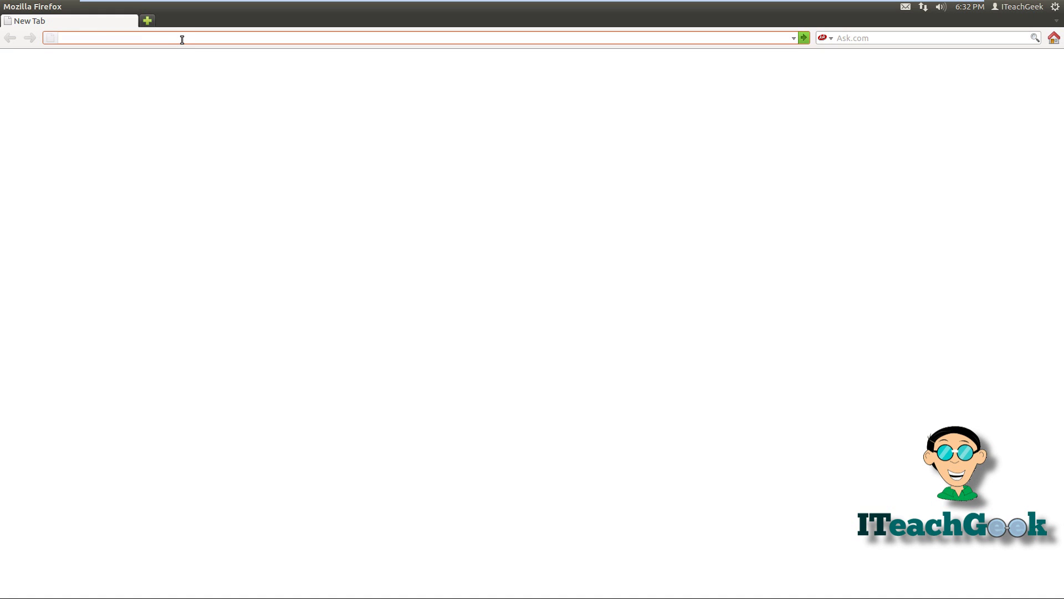
type("loca")
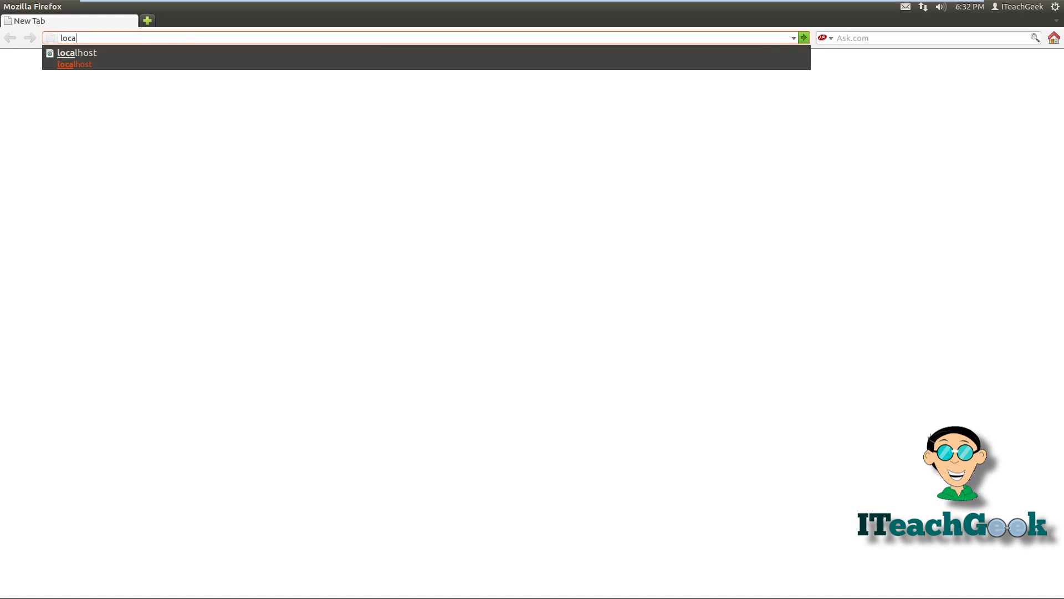
key("Down")
key("Return")
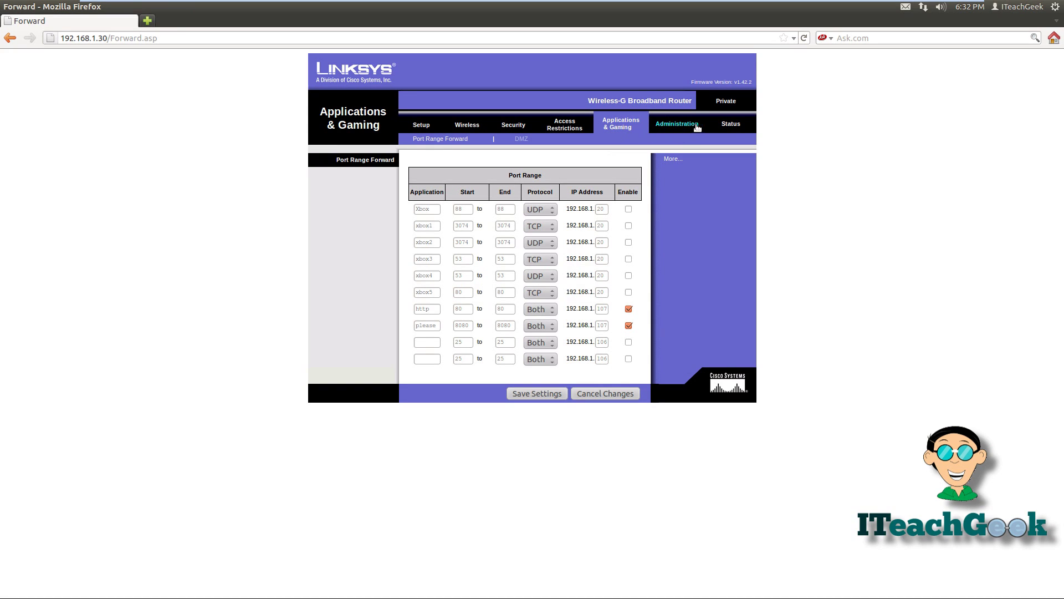
left_click(732, 125)
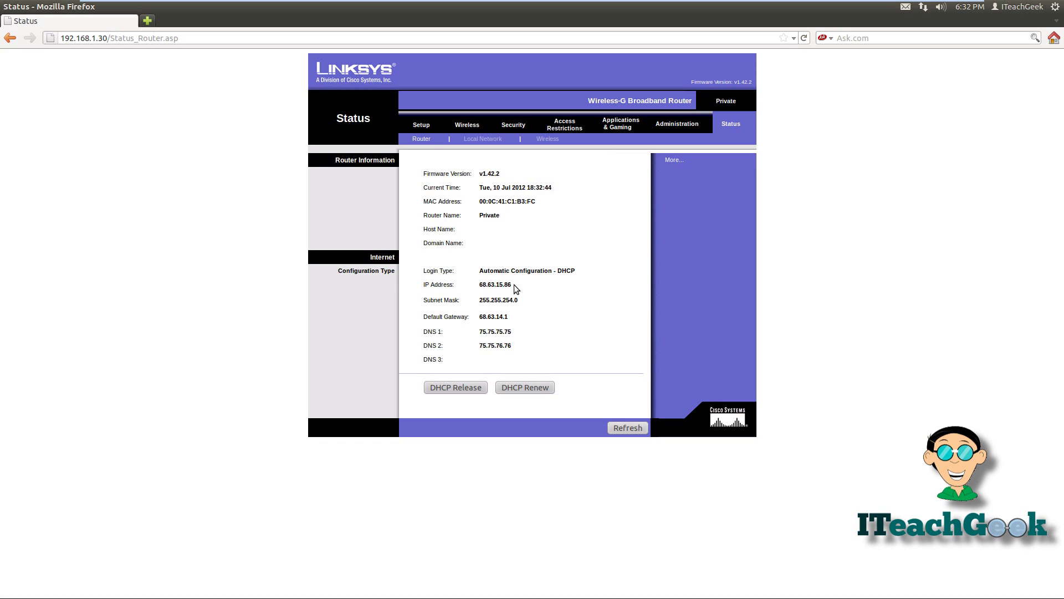
left_click_drag(514, 285, 477, 288)
left_click(474, 288)
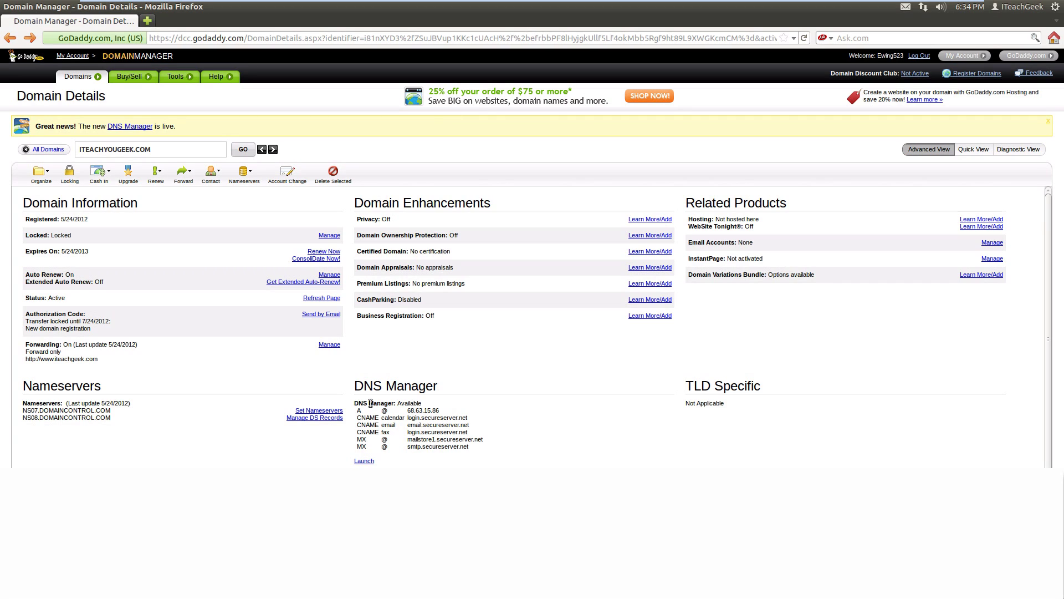
Launch the DNS Manager zone file editor for iteachyougeek.com from Domain Details
left_click(364, 462)
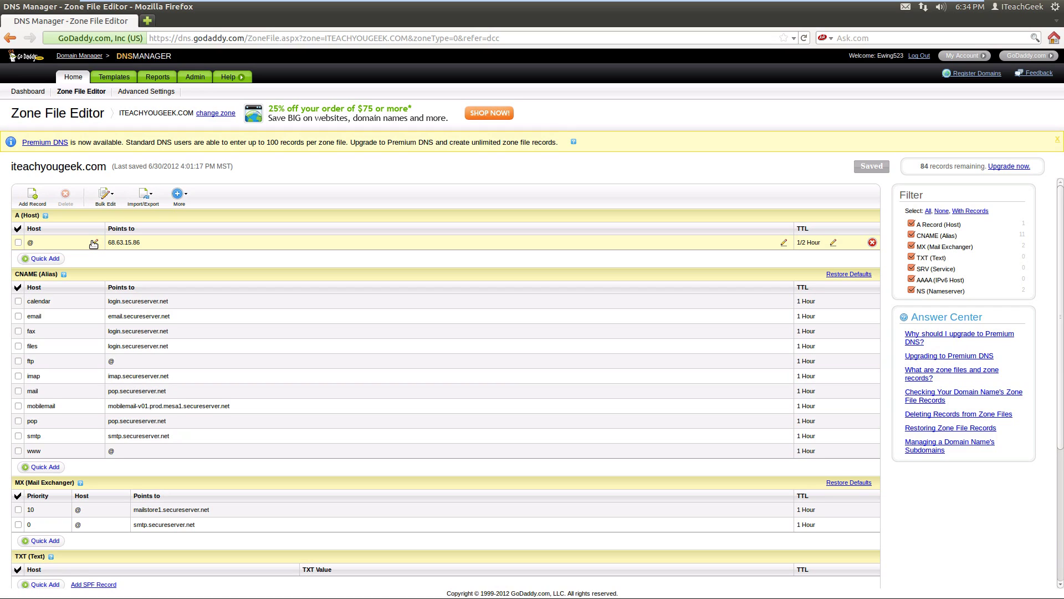
Edit the @ A record pointing to 68.63.15.86, keeping its TTL at 1/2 Hour
left_click(93, 243)
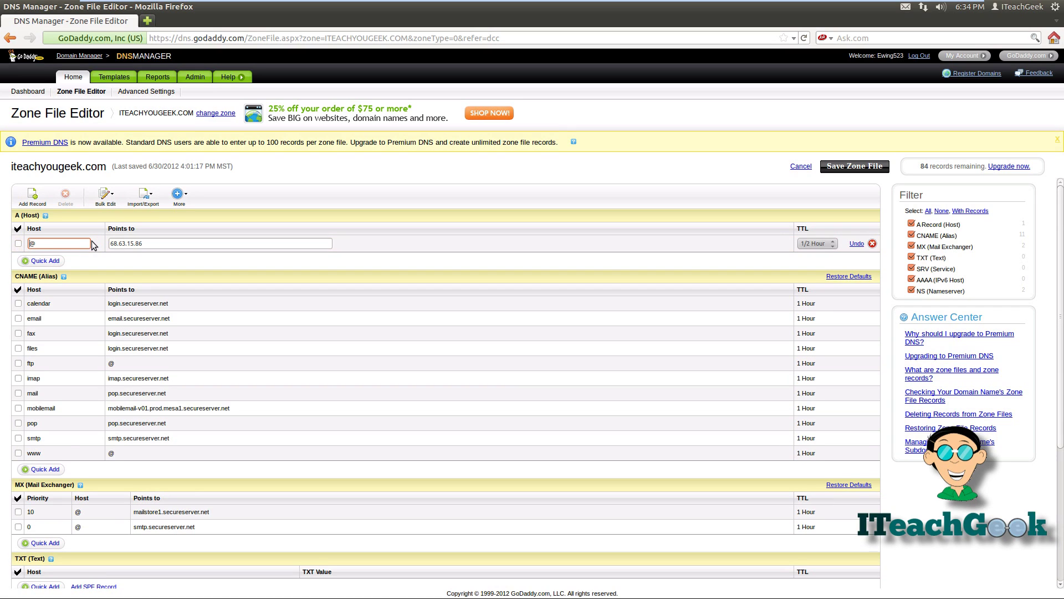
left_click(184, 246)
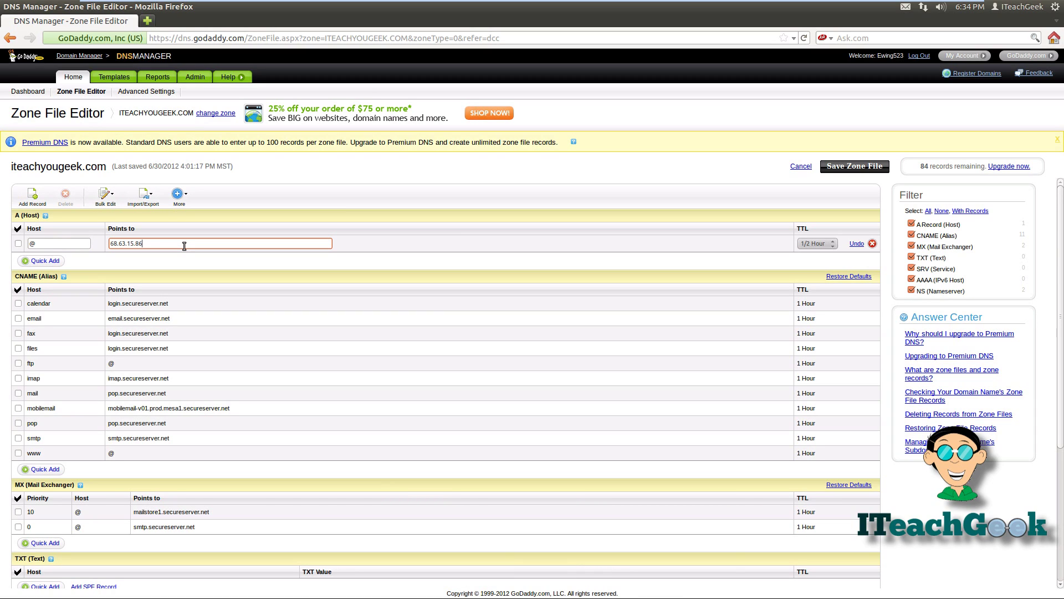
left_click(833, 244)
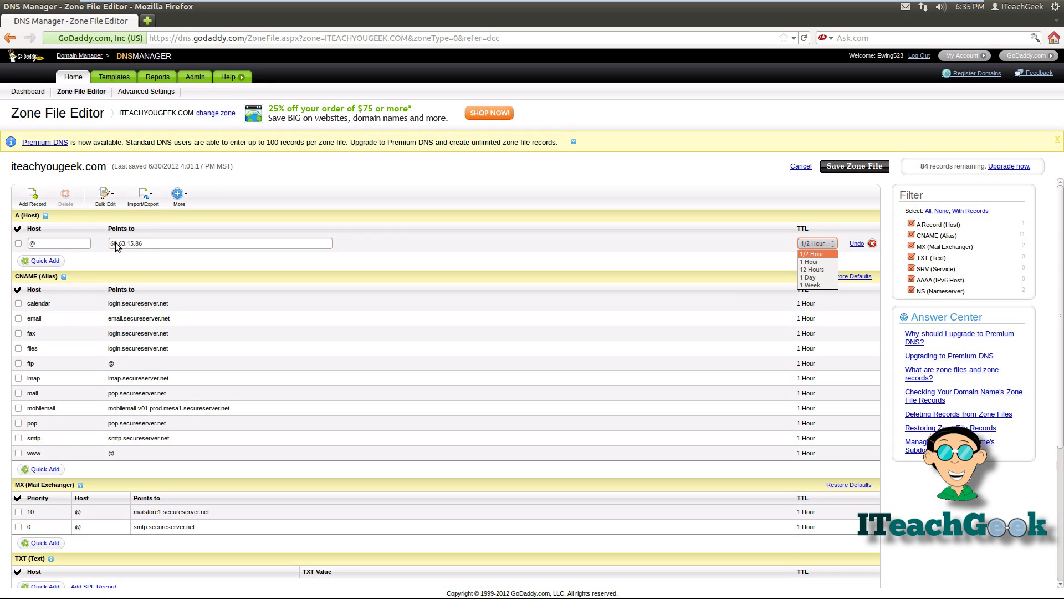
left_click(640, 230)
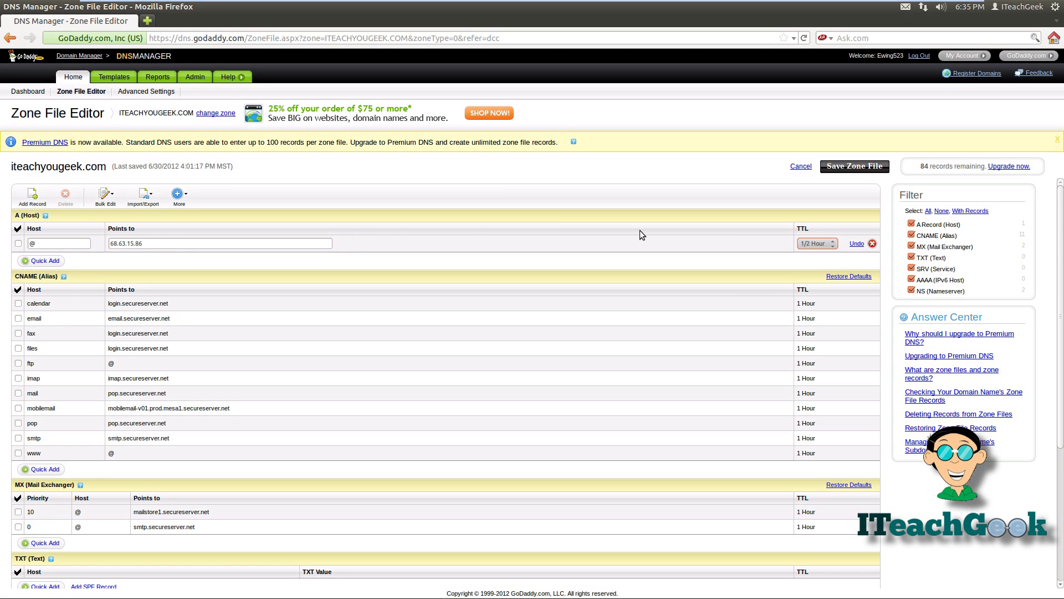
Save the zone file, confirming the save and dismissing the Zone File Saved notice
left_click(865, 172)
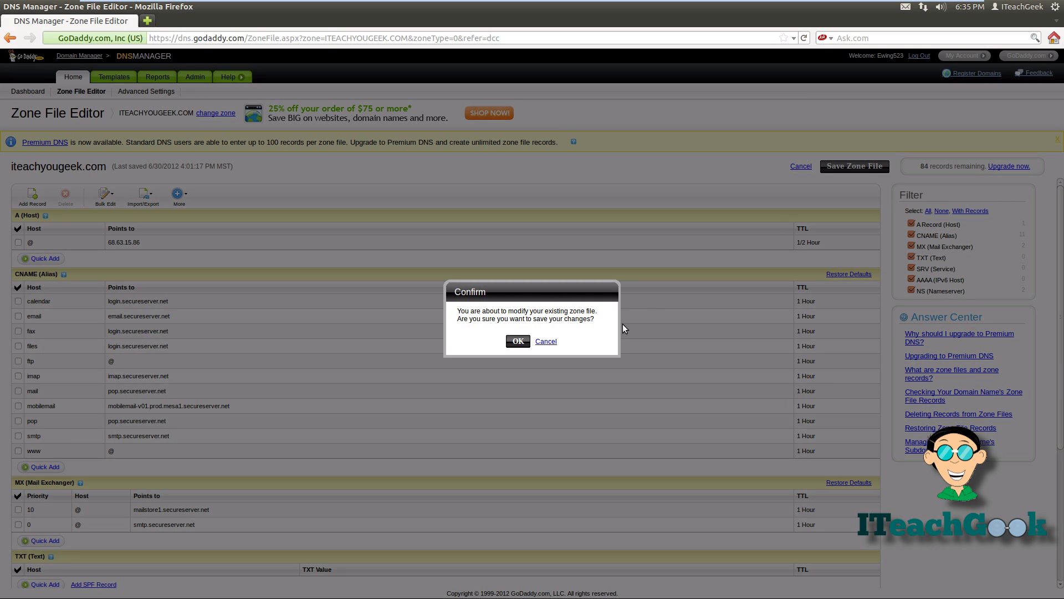
left_click(518, 341)
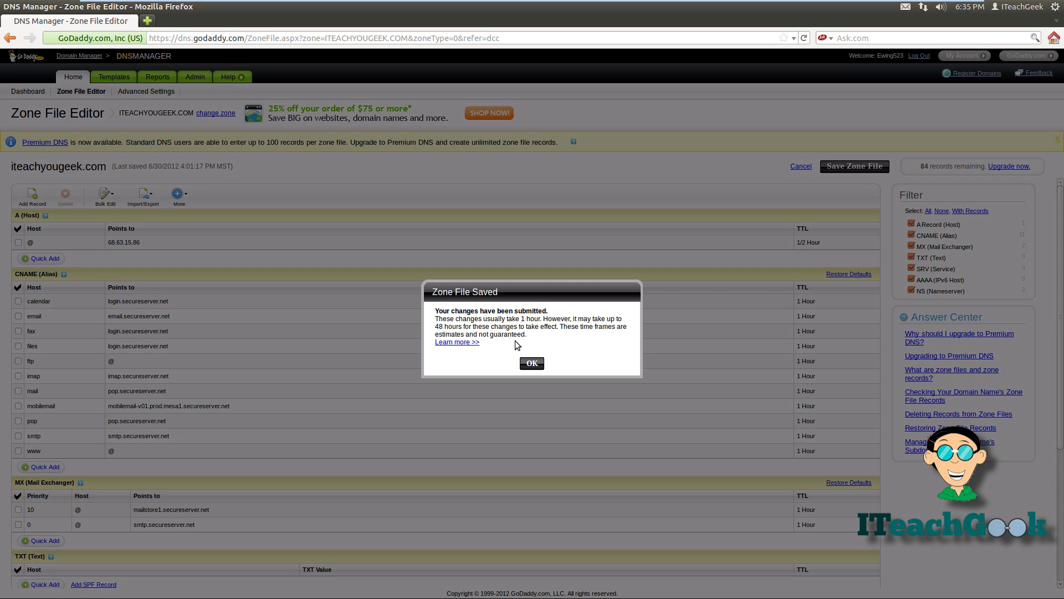
left_click(530, 361)
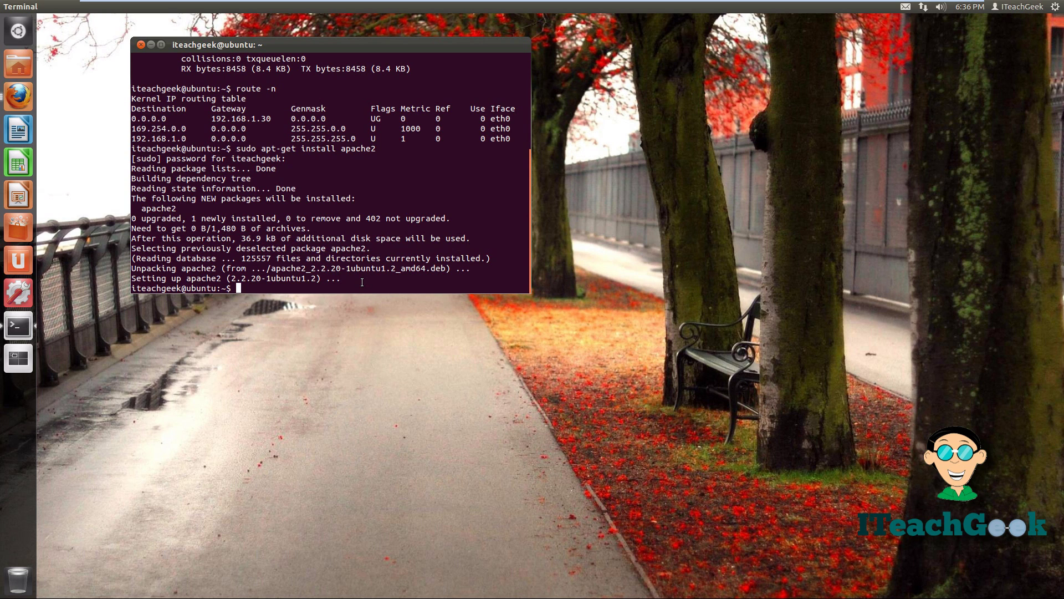
Ping iteachyougeek.com until it replies from 68.63.15.86 with 0% loss, then minimize the terminal
type("ping")
type("iteachg")
key("BackSpace")
type("yougeek.com")
key("Return")
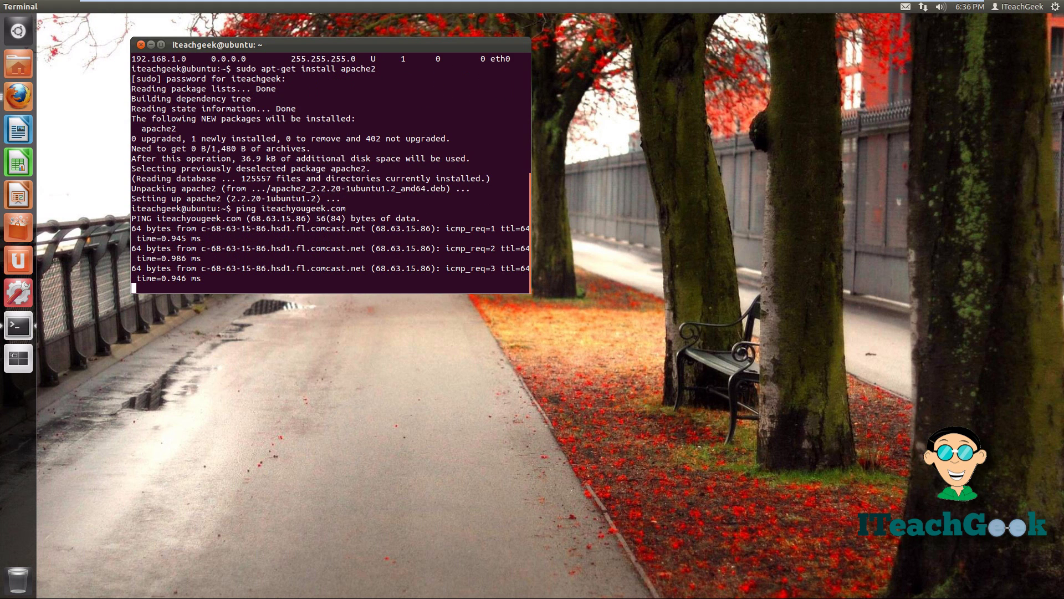
key("ctrl+c")
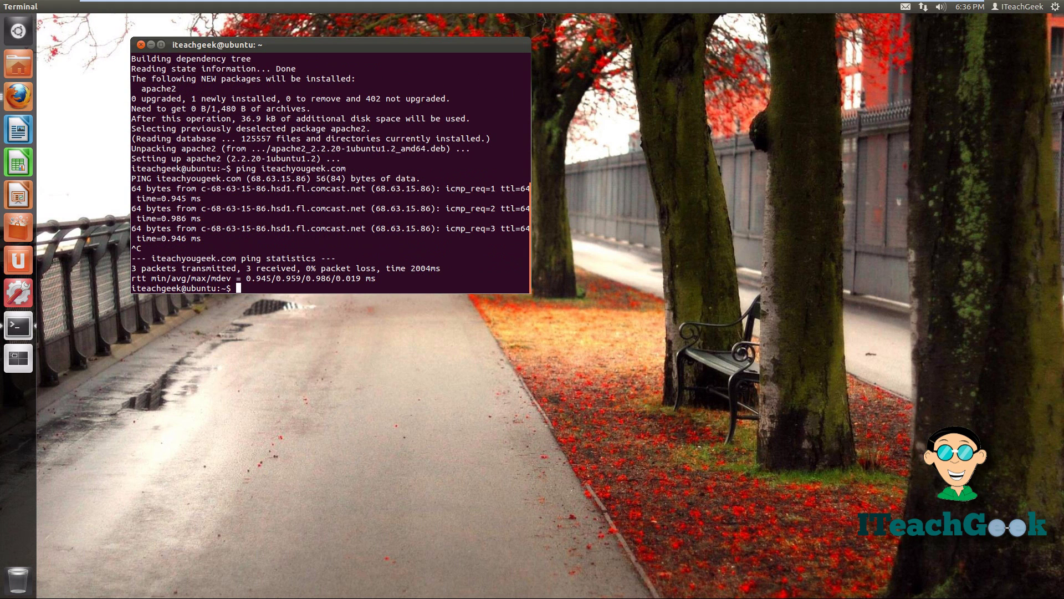
left_click(151, 44)
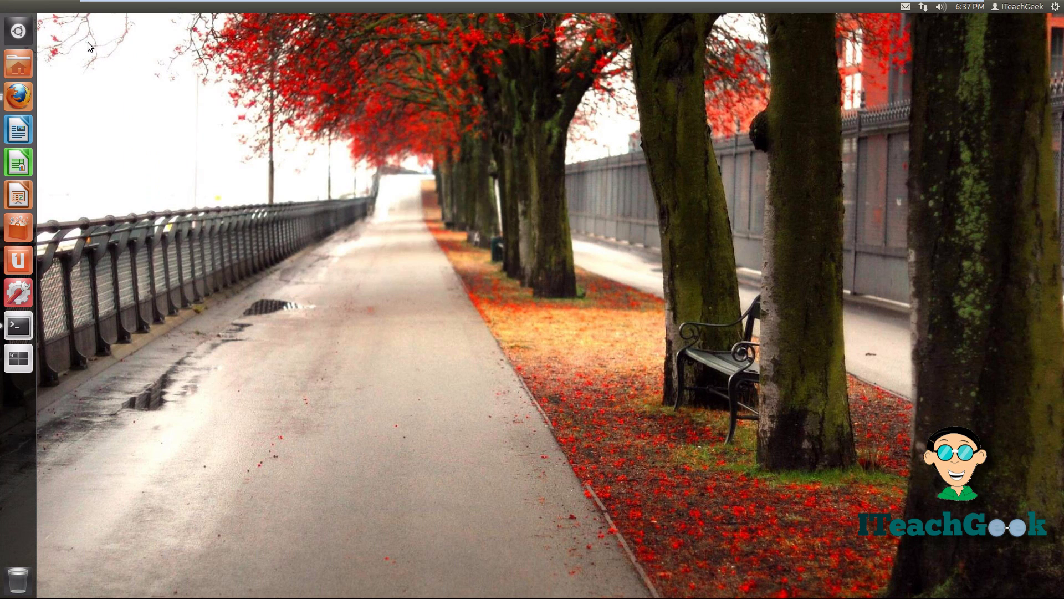
Return to Firefox at localhost's 'It works!' page and select the address bar text
left_click(17, 96)
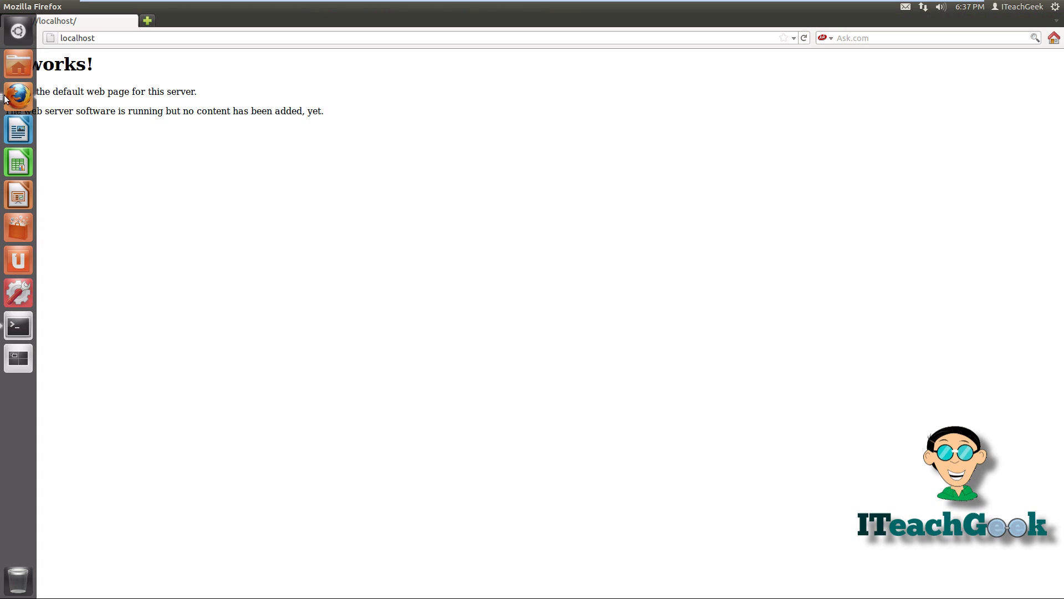
left_click(147, 38)
key("ctrl+a")
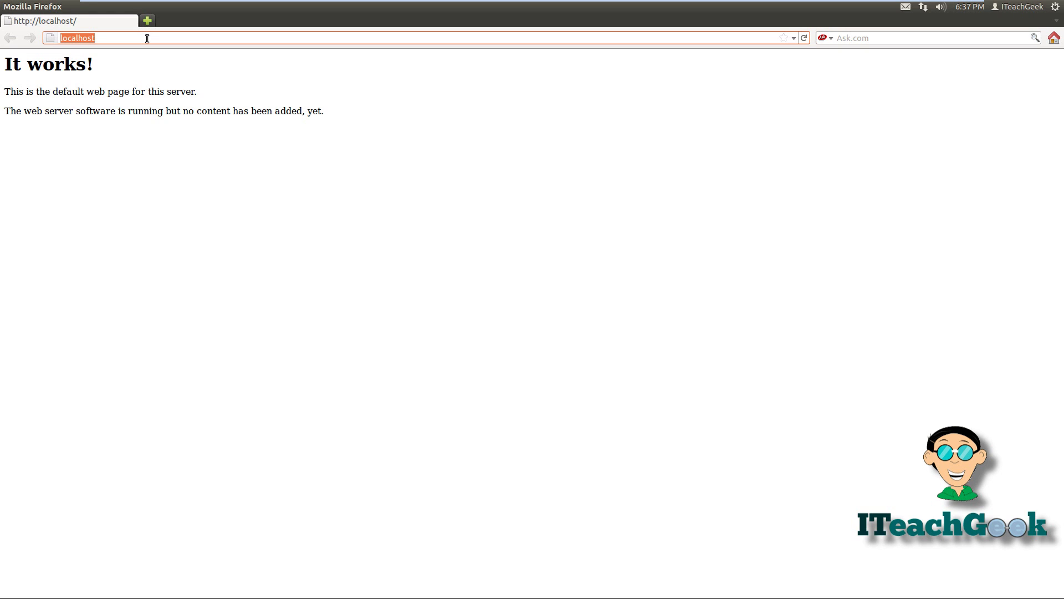
Load iteachyougeek.com in Firefox to see the same Apache 'It works!' page
type("ite")
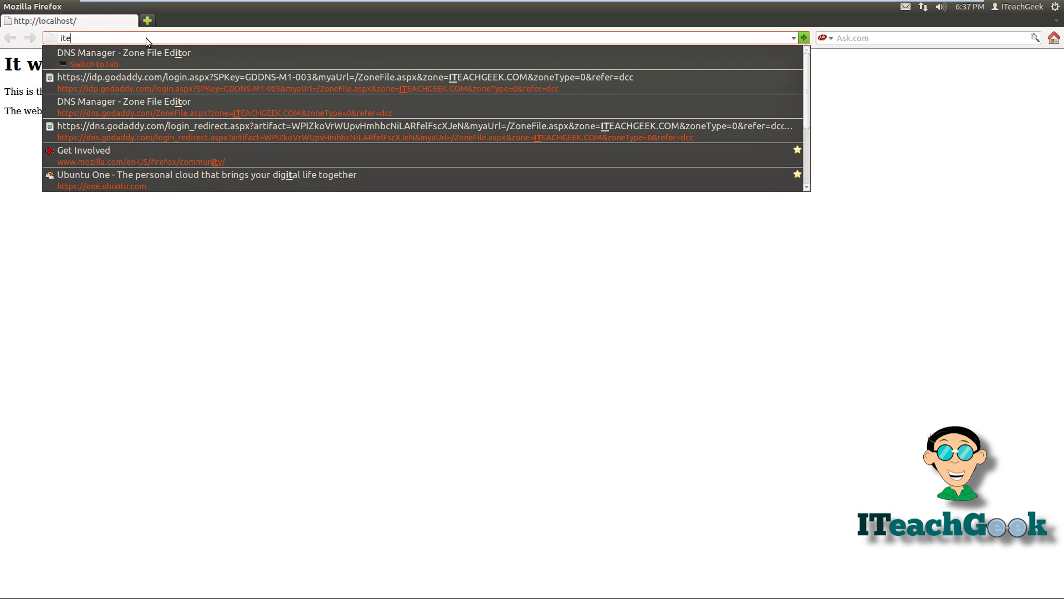
type("ach")
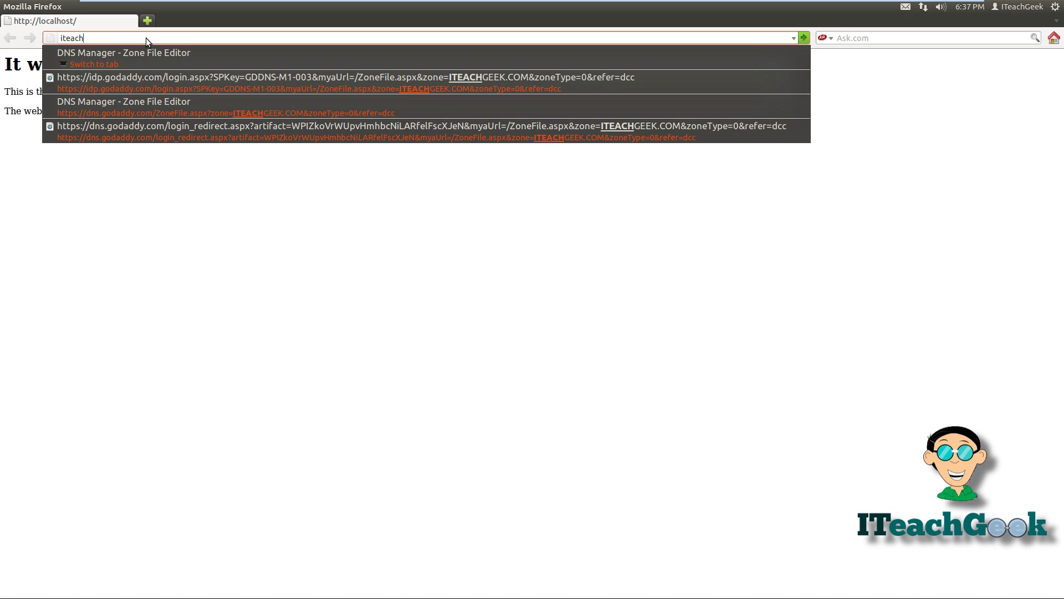
type("you")
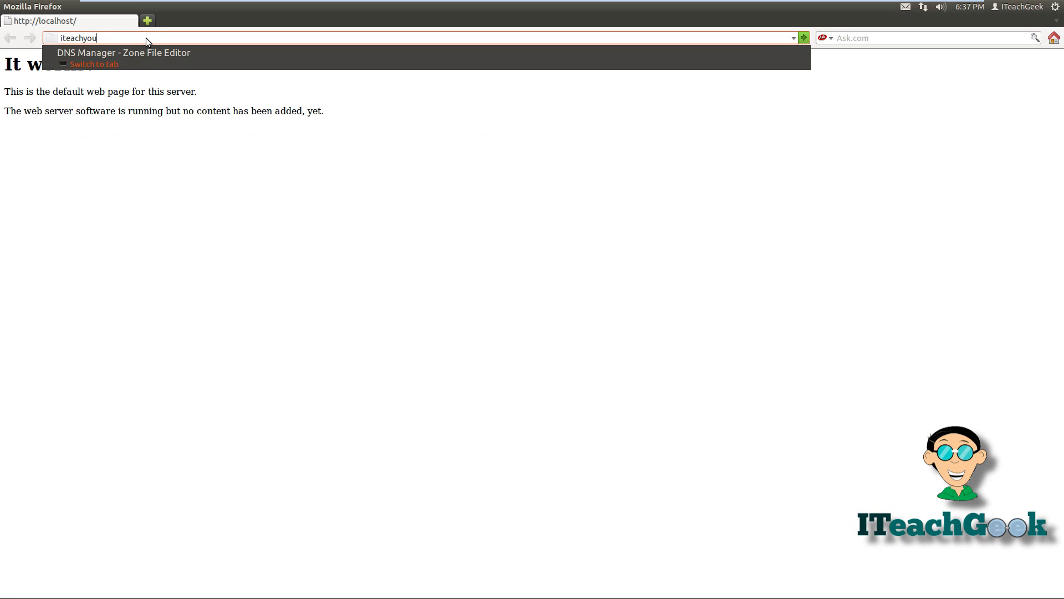
type("geek.com")
key("Return")
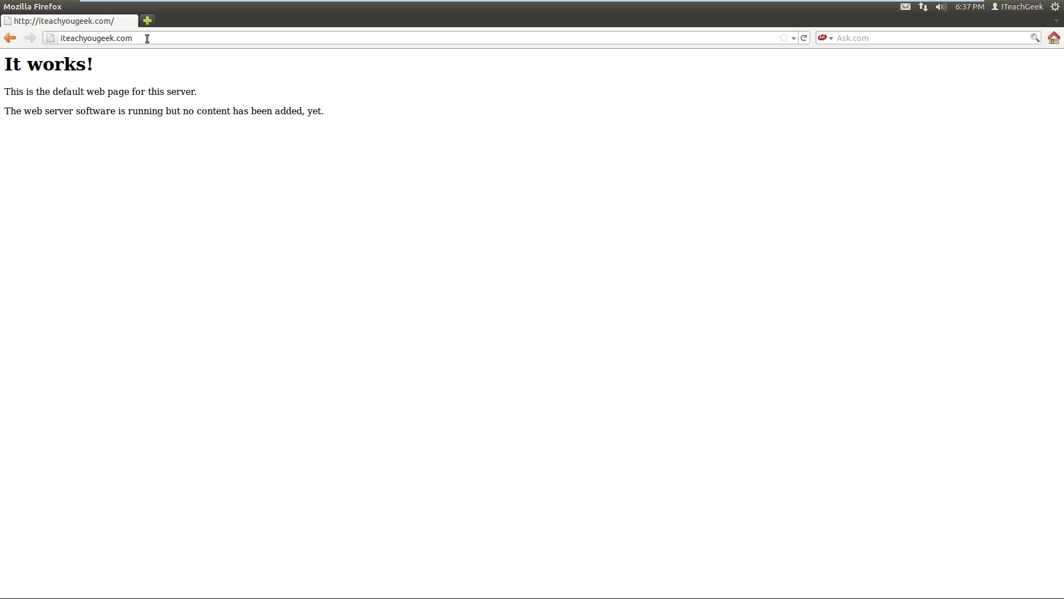